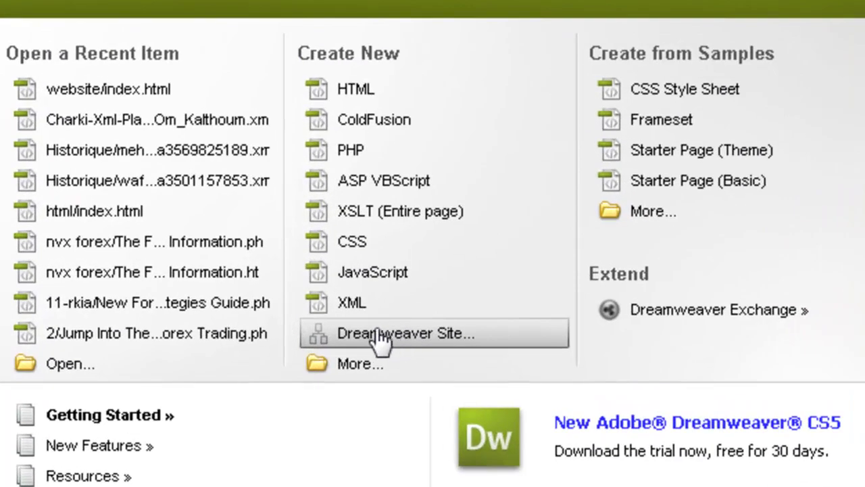
# Start a new Dreamweaver site definition and name the site Dev-Prof.Com
pyautogui.click(376, 332)
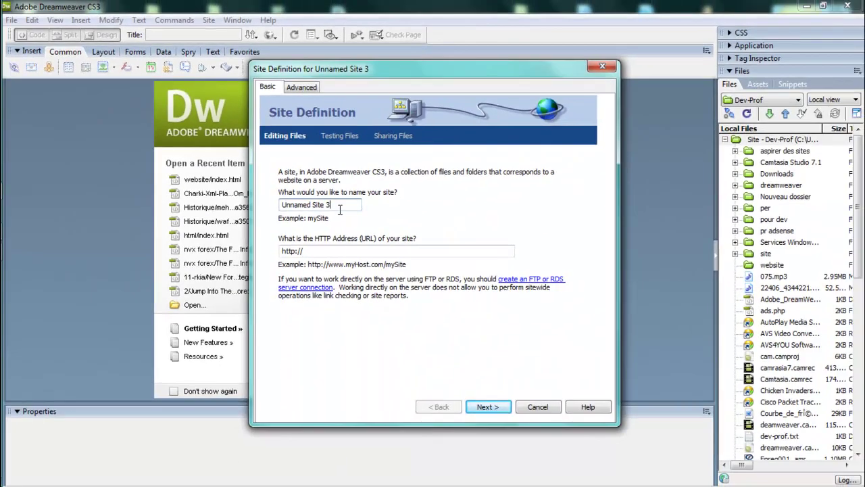
pyautogui.moveTo(340, 210); pyautogui.dragTo(230, 211)
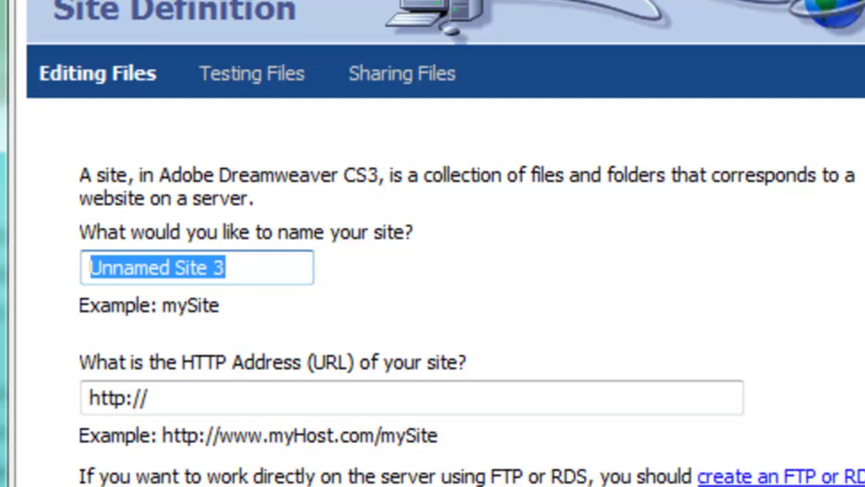
pyautogui.press('BackSpace')
pyautogui.write('Dev-Prof.')
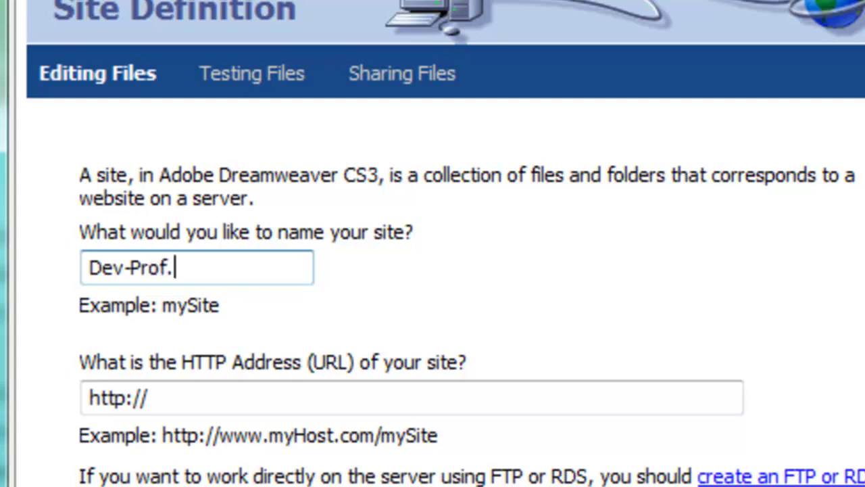
pyautogui.write('Com')
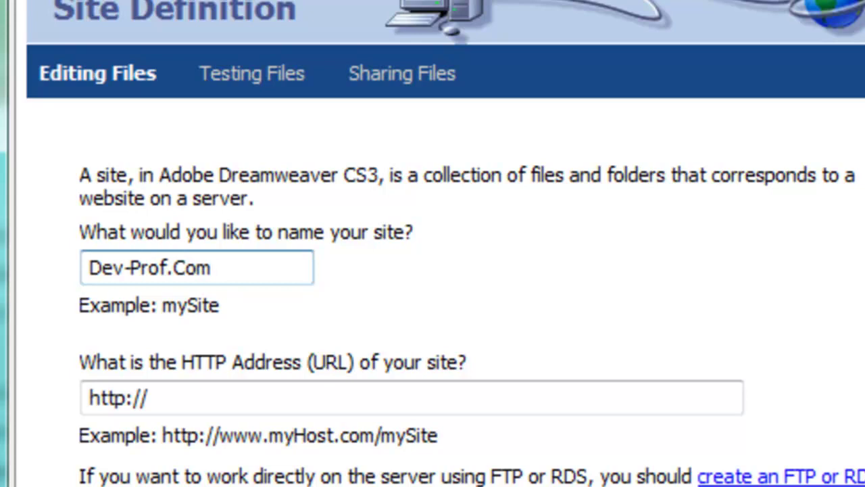
pyautogui.click(242, 398)
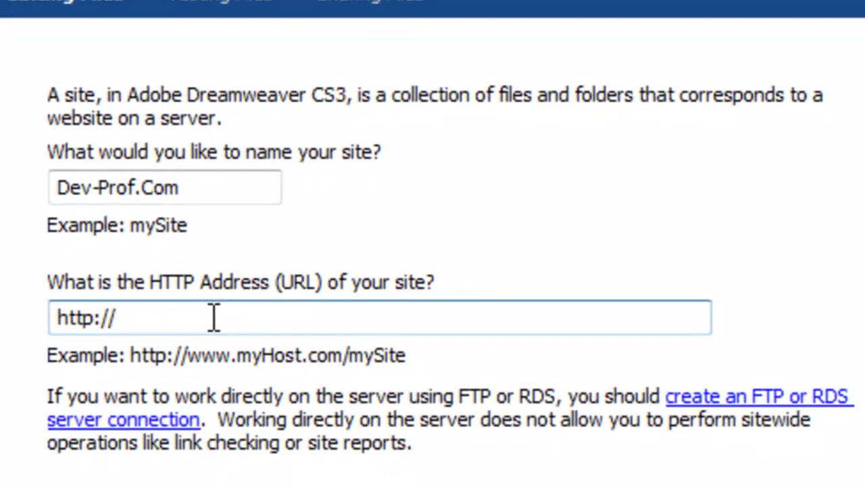
pyautogui.moveTo(194, 318); pyautogui.dragTo(59, 317)
pyautogui.click(244, 319)
pyautogui.moveTo(151, 323); pyautogui.dragTo(59, 318)
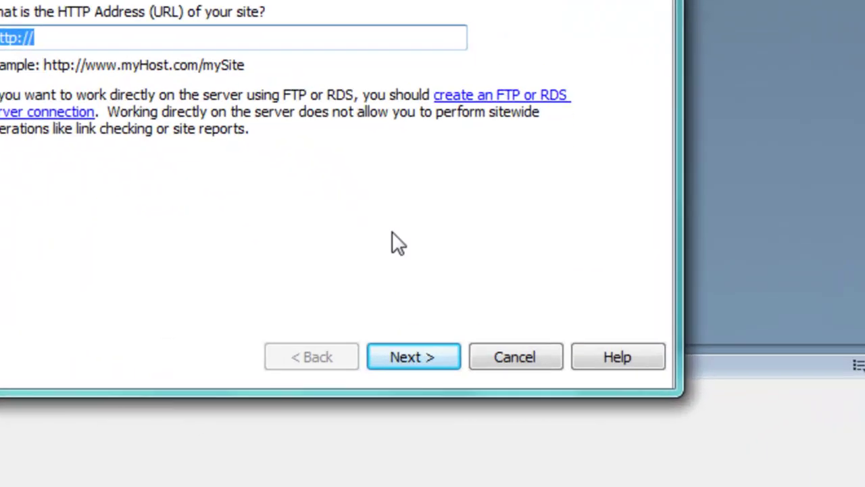
pyautogui.click(498, 408)
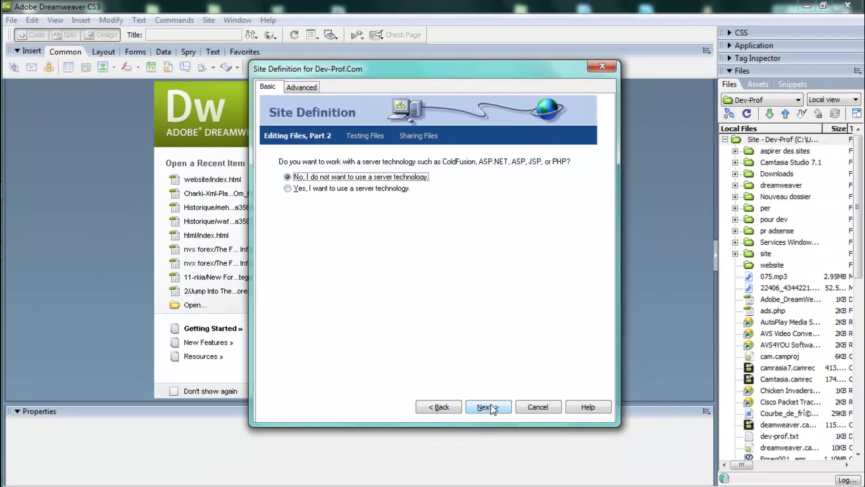
pyautogui.click(490, 407)
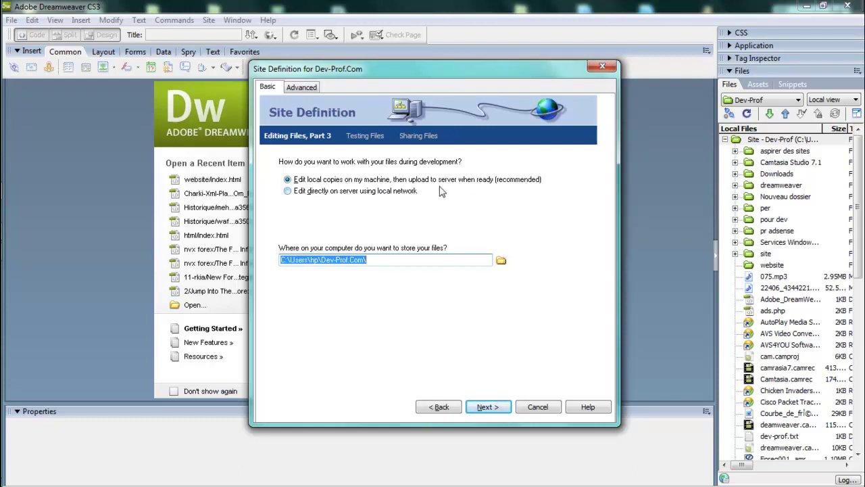
# Choose to edit local copies on the machine and upload them to the server when ready
pyautogui.click(331, 184)
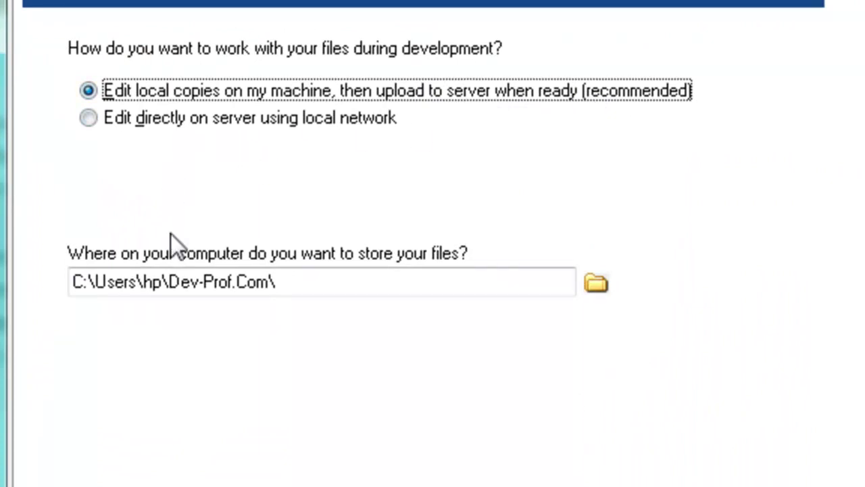
pyautogui.click(88, 282)
pyautogui.moveTo(334, 290); pyautogui.dragTo(12, 255)
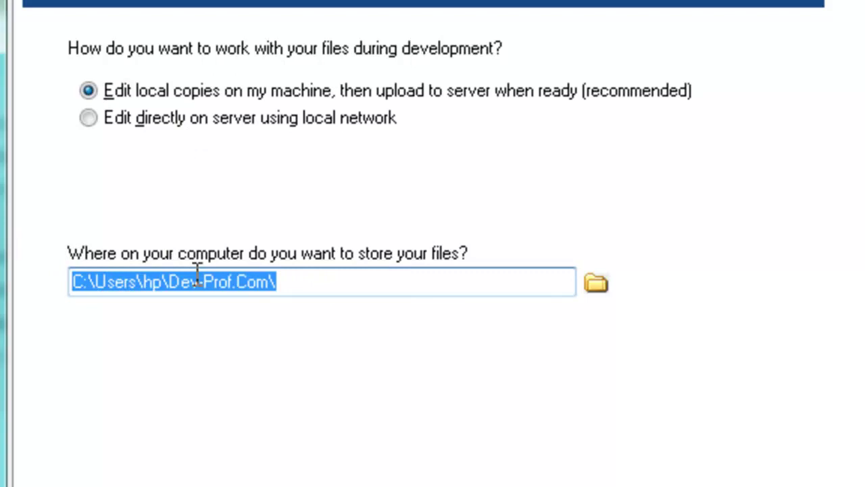
pyautogui.click(338, 289)
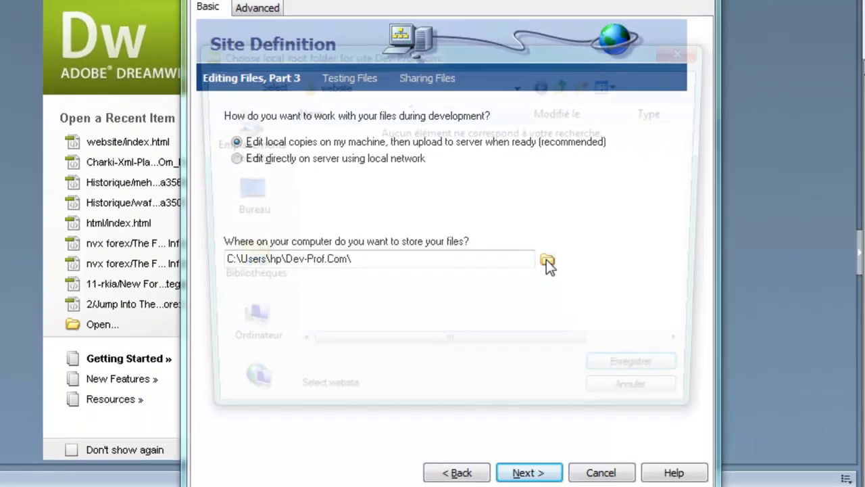
# Create a folder named website in Documents while choosing the local storage folder, and accept the location
pyautogui.click(596, 283)
pyautogui.doubleClick(397, 154)
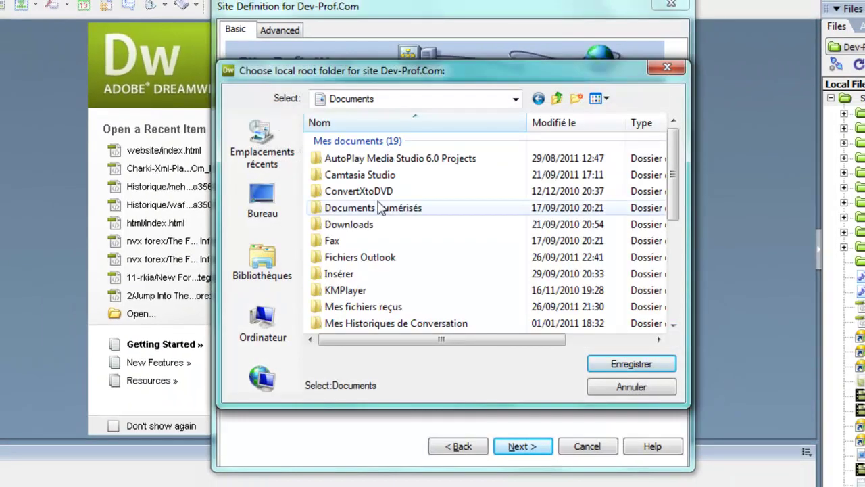
pyautogui.click(576, 99)
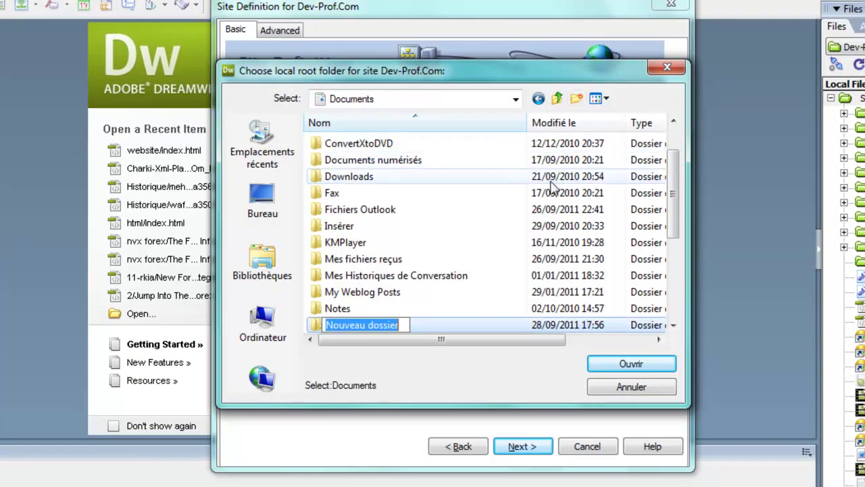
pyautogui.write('website')
pyautogui.press('Return')
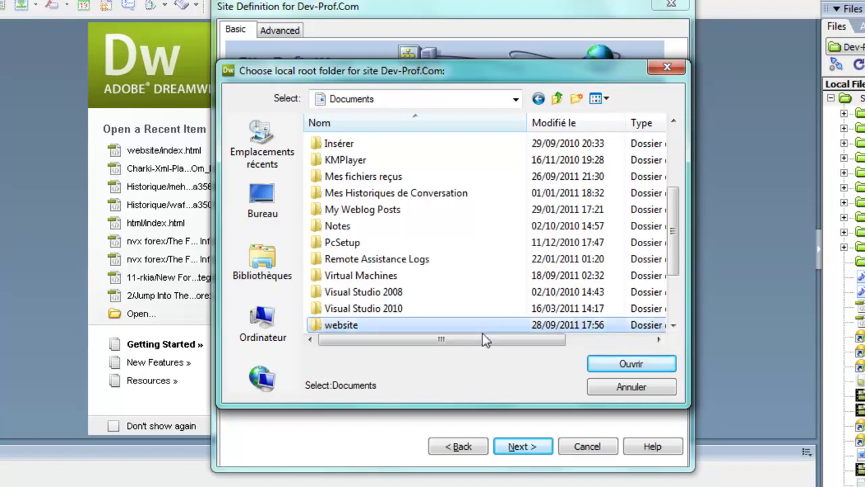
pyautogui.doubleClick(367, 326)
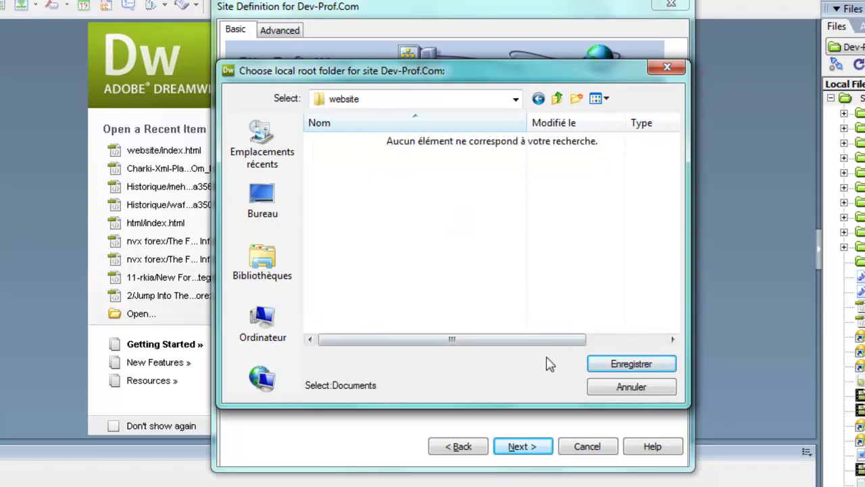
pyautogui.click(618, 364)
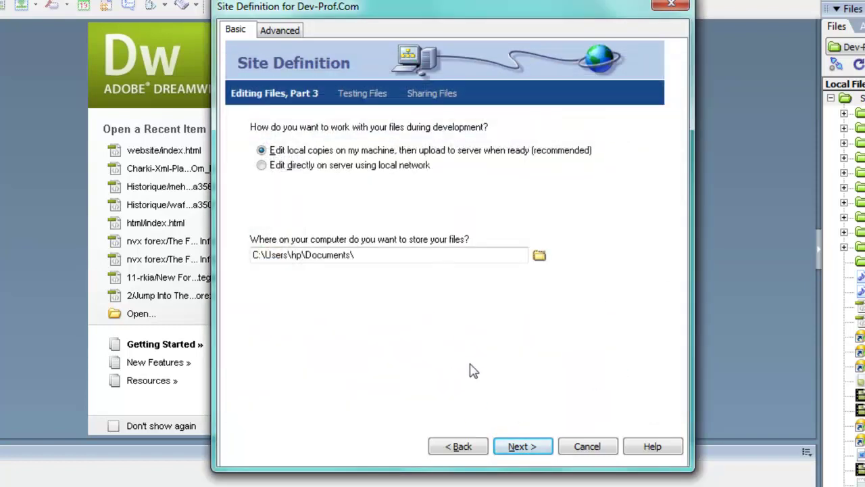
pyautogui.click(523, 446)
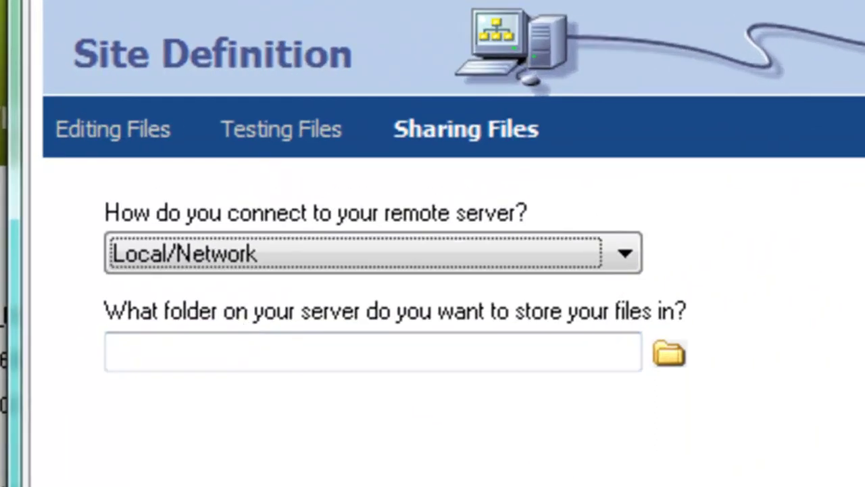
# Set the remote server connection to None and complete the site definition
pyautogui.click(284, 267)
pyautogui.click(285, 267)
pyautogui.click(240, 269)
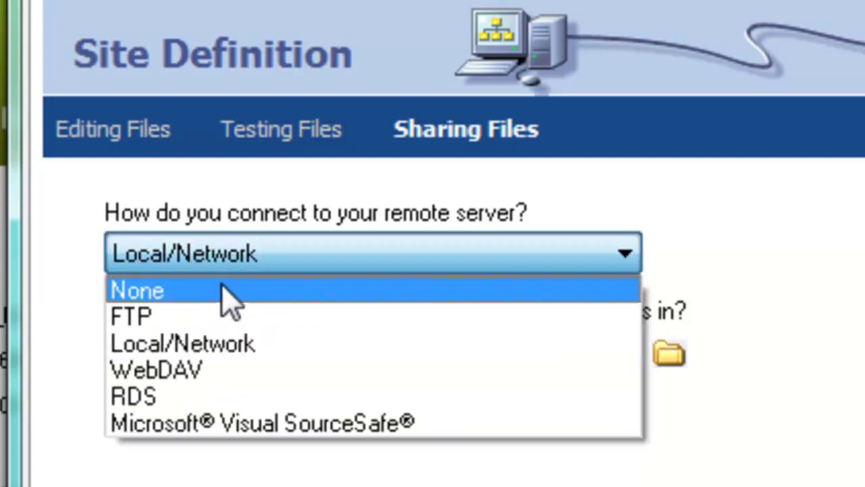
pyautogui.click(205, 292)
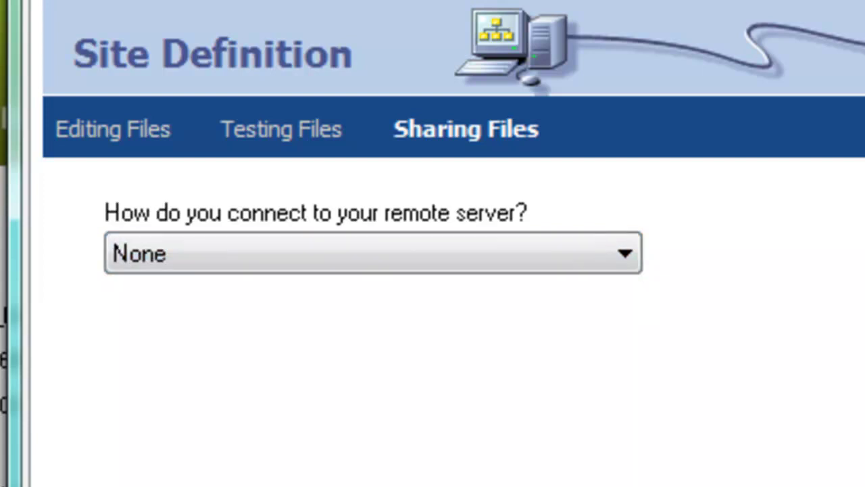
pyautogui.press('Return')
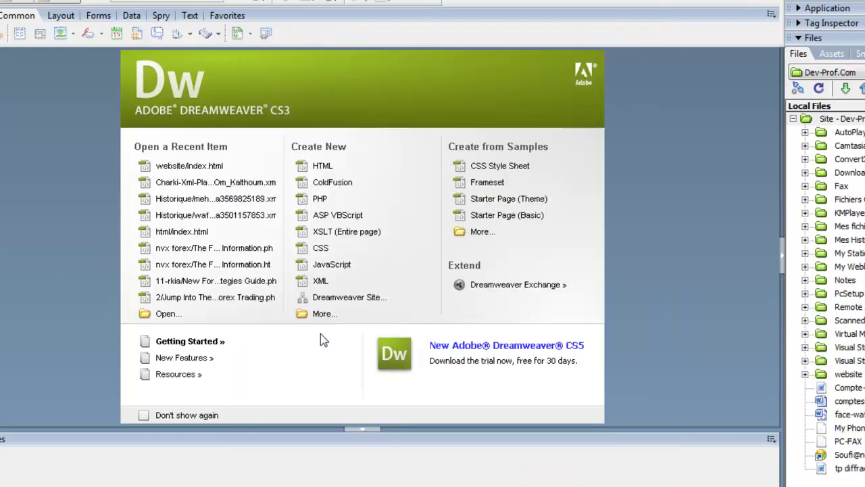
# Check the website folder and the Dev-Prof.Com site root in the local files list
pyautogui.click(845, 375)
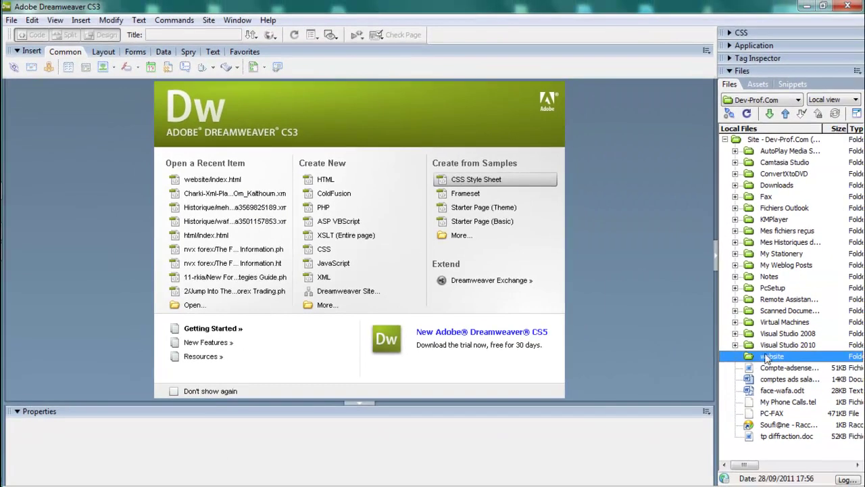
pyautogui.click(775, 359)
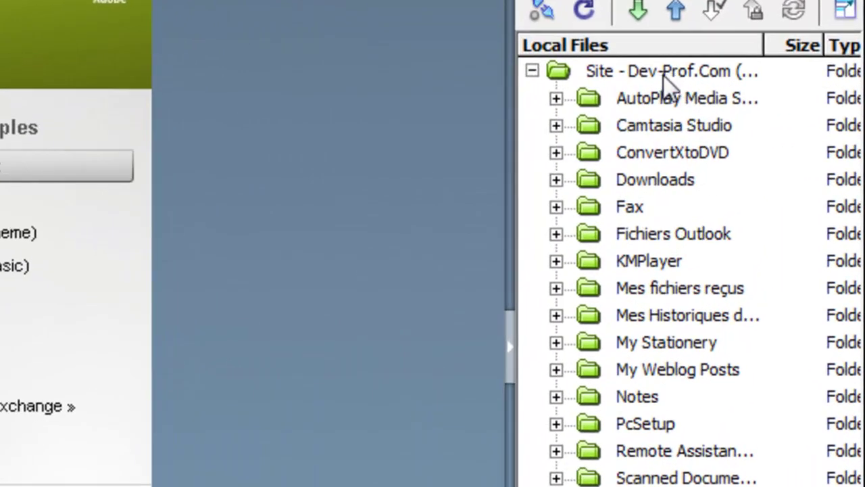
pyautogui.click(691, 73)
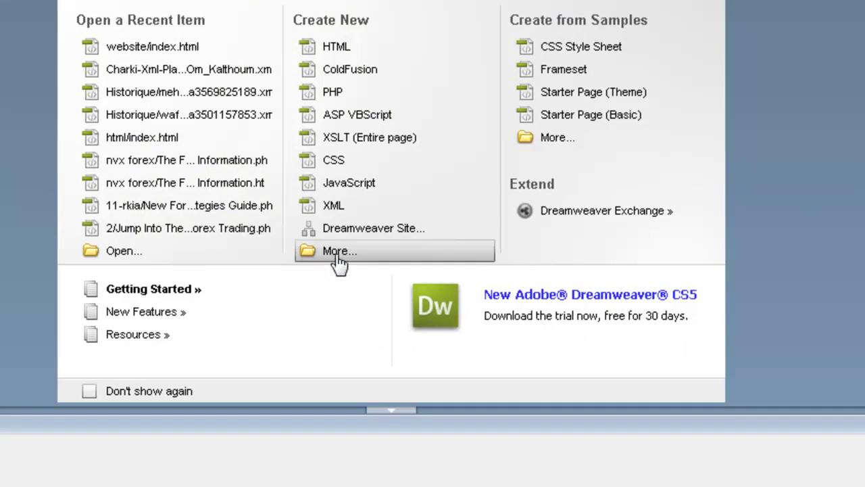
# Start a new blank HTML page with the 2 column liquid, left sidebar, header and footer layout
pyautogui.click(338, 260)
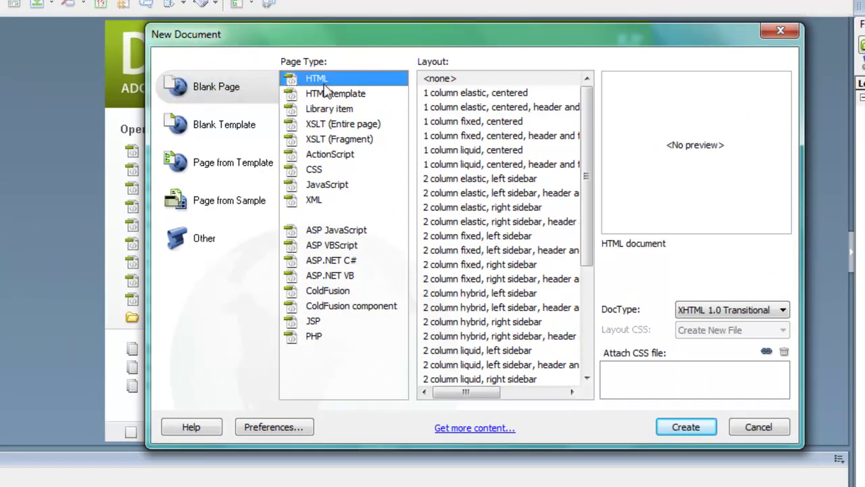
pyautogui.click(468, 94)
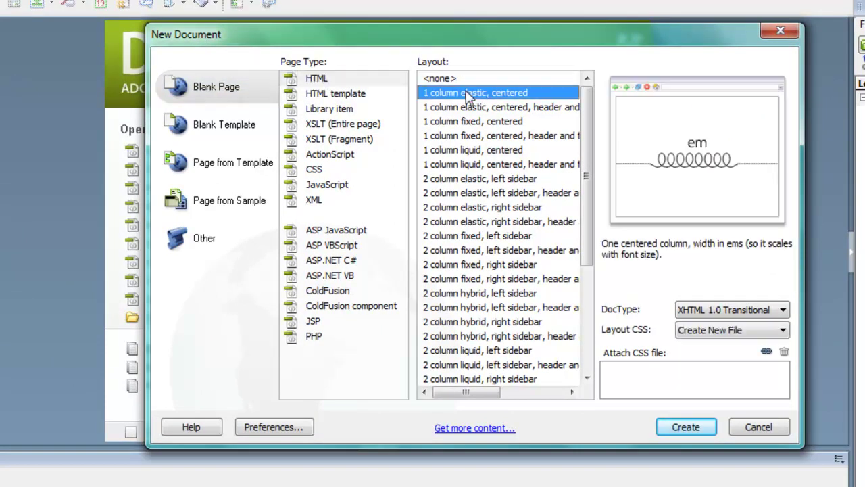
pyautogui.press('Down')
pyautogui.press('Down')
pyautogui.press('Down')
pyautogui.press('Down')
pyautogui.press('Down')
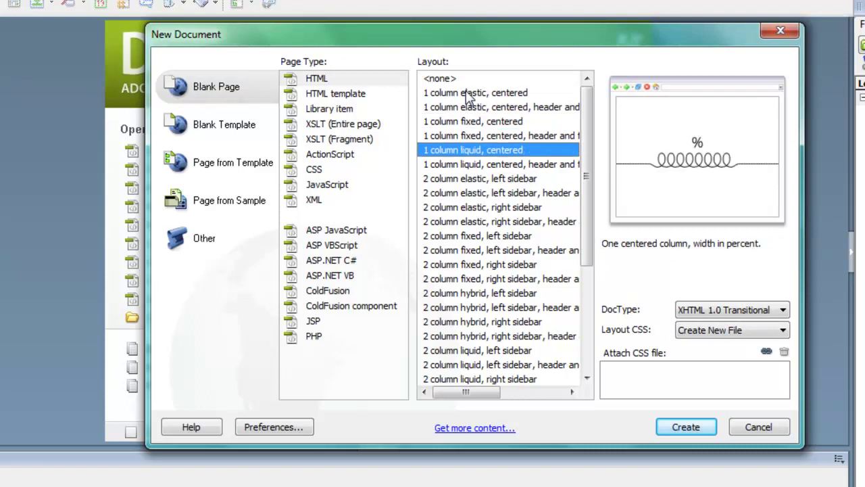
pyautogui.press('Down')
pyautogui.press('Down')
pyautogui.press('Down')
pyautogui.press('Down')
pyautogui.press('Down')
pyautogui.press('Down')
pyautogui.press('Down')
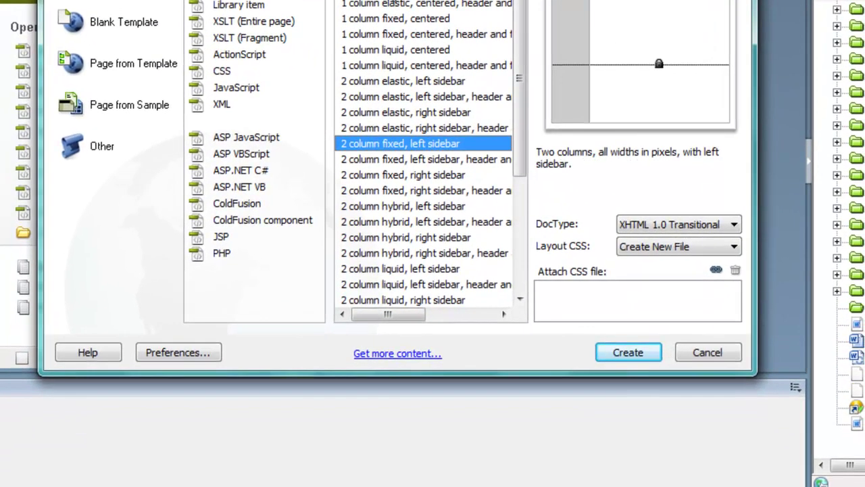
pyautogui.press('Down')
pyautogui.press('Down')
pyautogui.press('Down')
pyautogui.press('Down')
pyautogui.press('Down')
pyautogui.press('Down')
pyautogui.press('Down')
pyautogui.moveTo(394, 311)
pyautogui.mouseDown()
pyautogui.moveTo(430, 298)
pyautogui.moveTo(410, 310)
pyautogui.moveTo(441, 305)
pyautogui.moveTo(378, 313)
pyautogui.mouseUp()
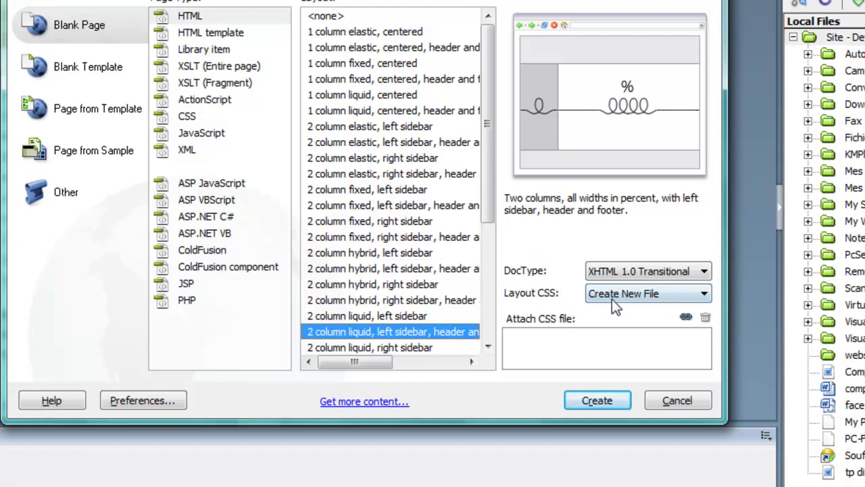
# Set the layout CSS to Create New File and create the page
pyautogui.click(629, 294)
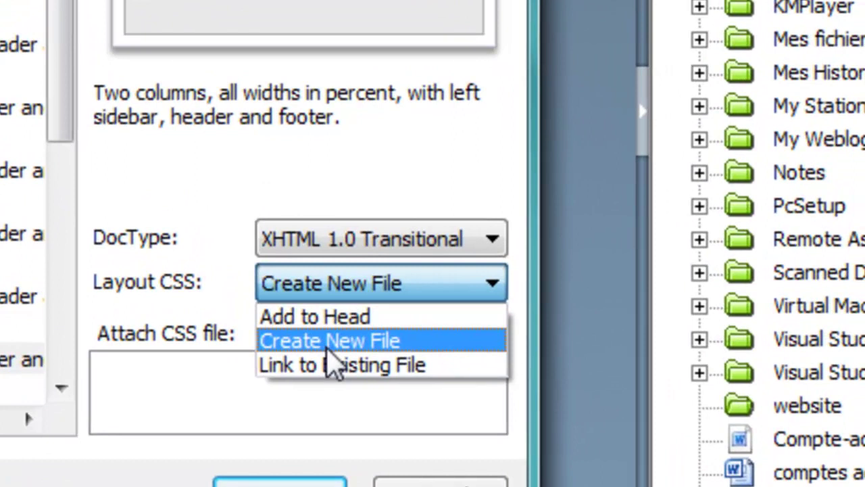
pyautogui.click(327, 348)
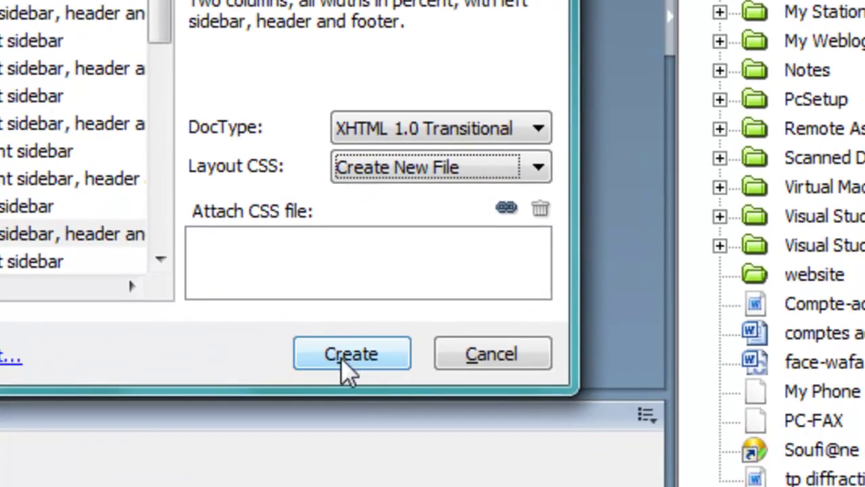
pyautogui.click(348, 358)
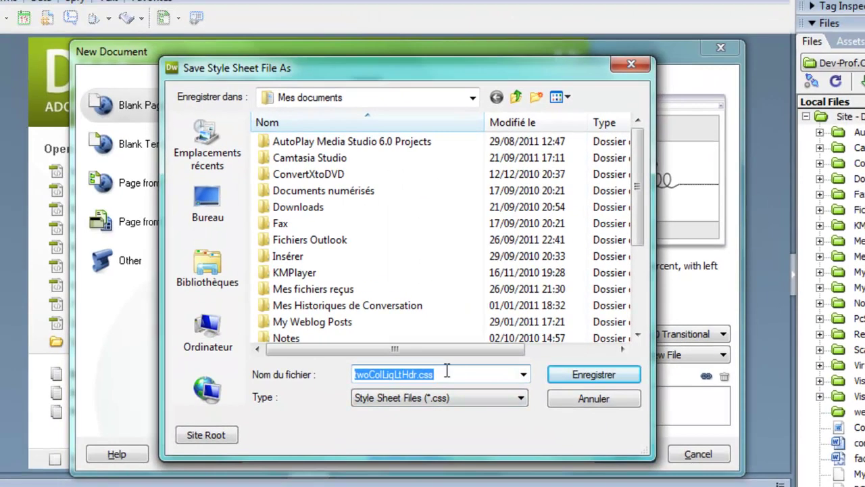
# Save the new style sheet as twoColLiqLtHdr.css in the website folder
pyautogui.click(413, 357)
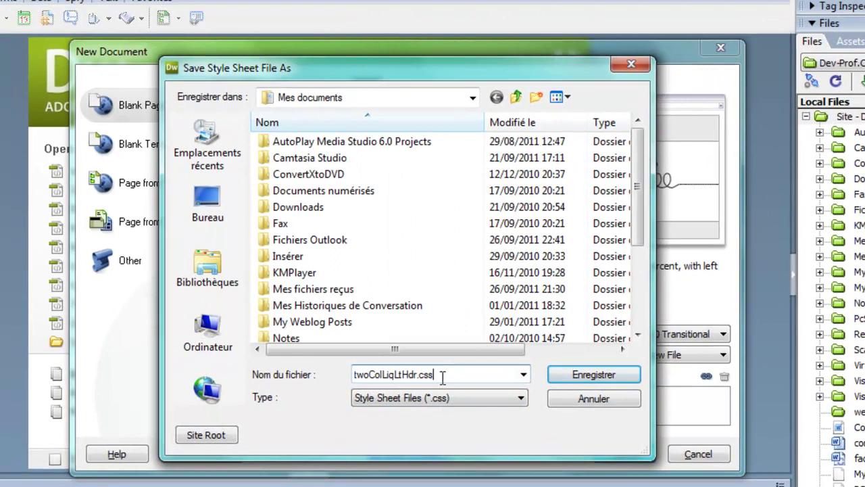
pyautogui.doubleClick(451, 376)
pyautogui.click(419, 377)
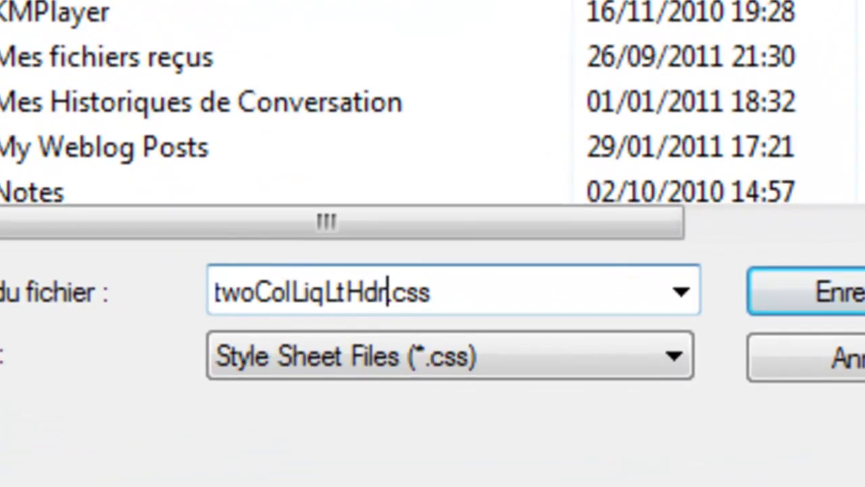
pyautogui.scroll(-2, 304, 121)
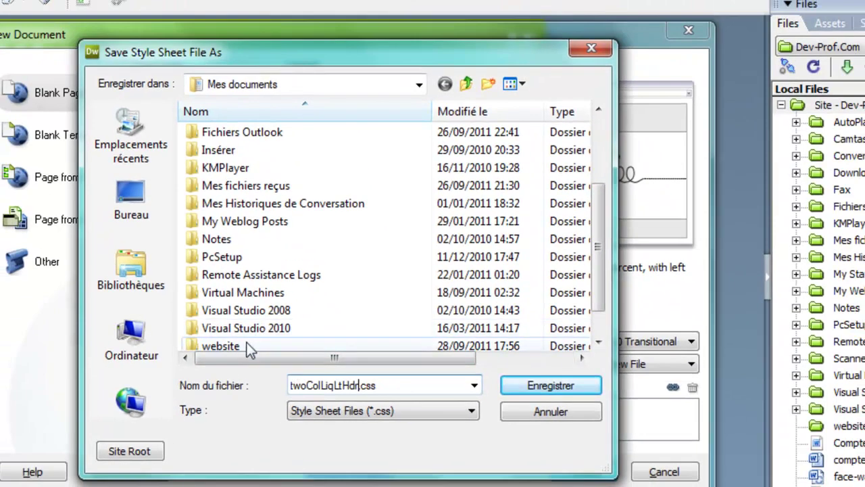
pyautogui.doubleClick(243, 341)
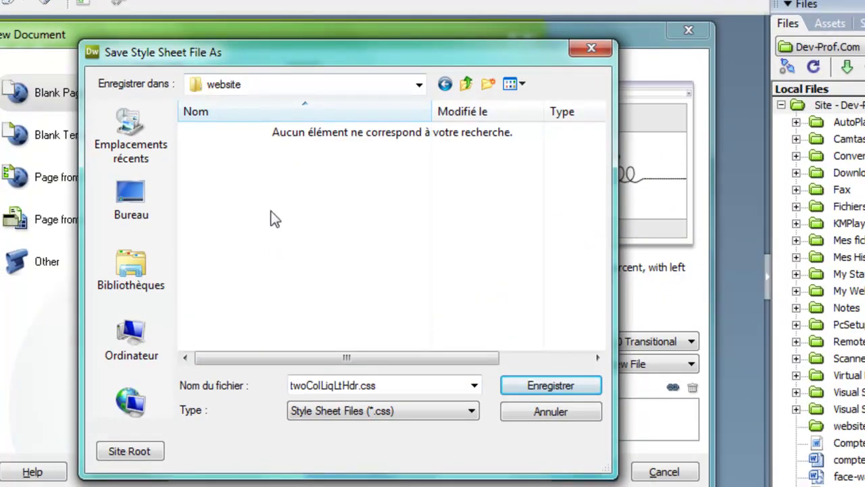
pyautogui.doubleClick(378, 385)
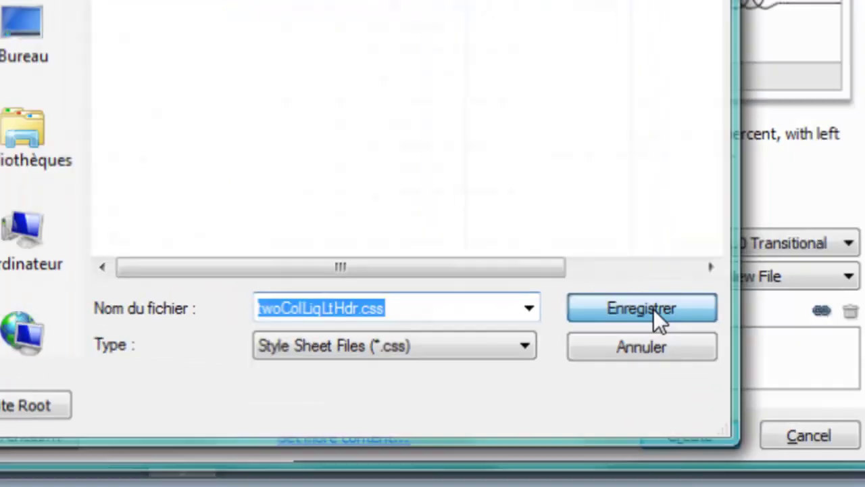
pyautogui.click(707, 283)
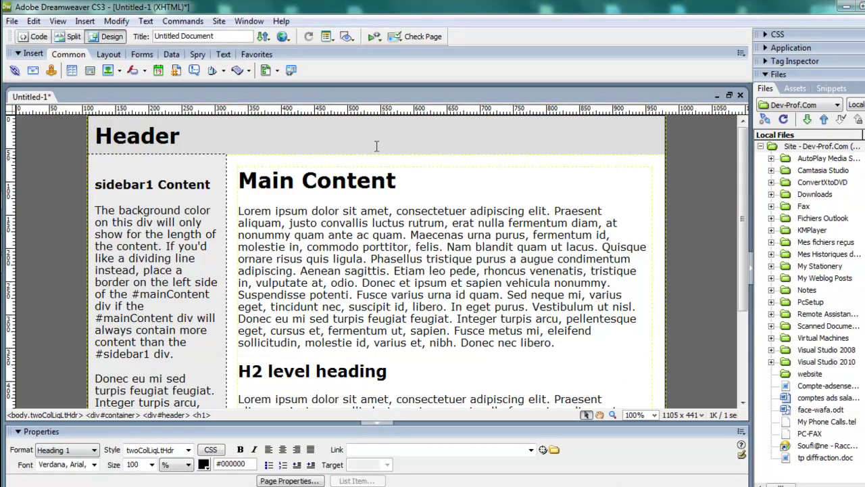
# Show the page's code and design together and look through the generated layout down to the H2 level heading
pyautogui.click(68, 37)
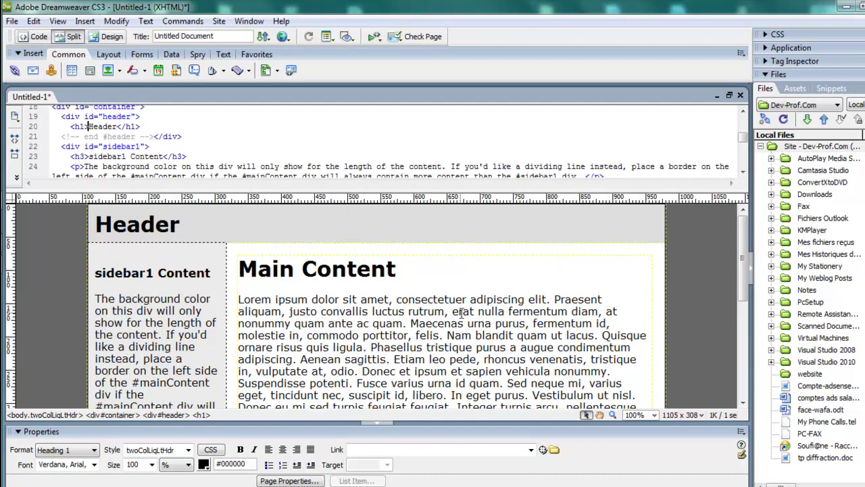
pyautogui.scroll(-5, 463, 323)
pyautogui.scroll(5, 463, 323)
pyautogui.scroll(-5, 463, 323)
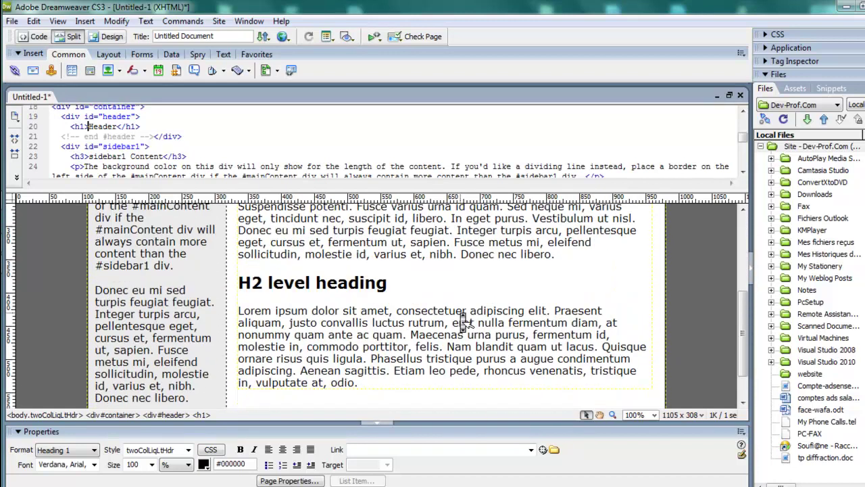
pyautogui.scroll(5, 463, 324)
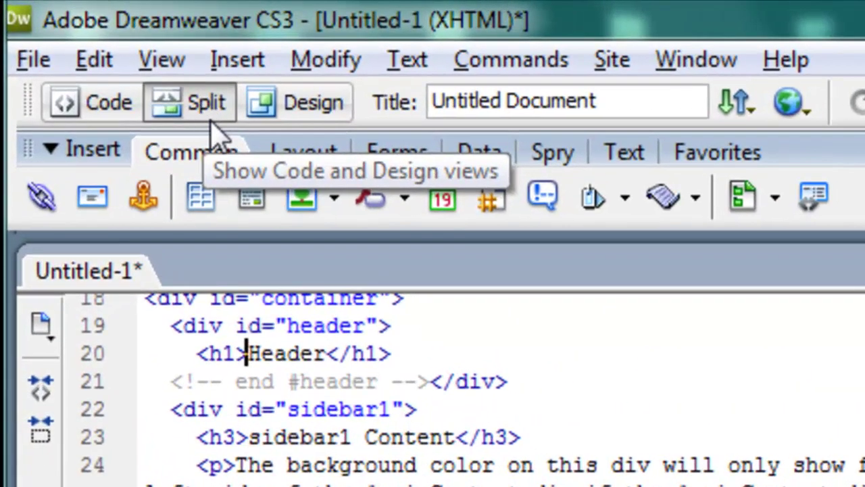
# Show only the page's source code and examine its sidebar1, mainContent and footer divs
pyautogui.click(184, 93)
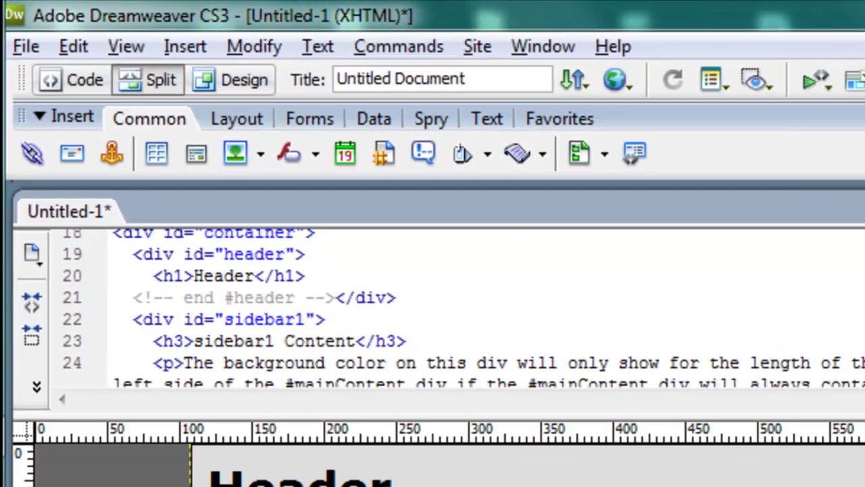
pyautogui.click(182, 286)
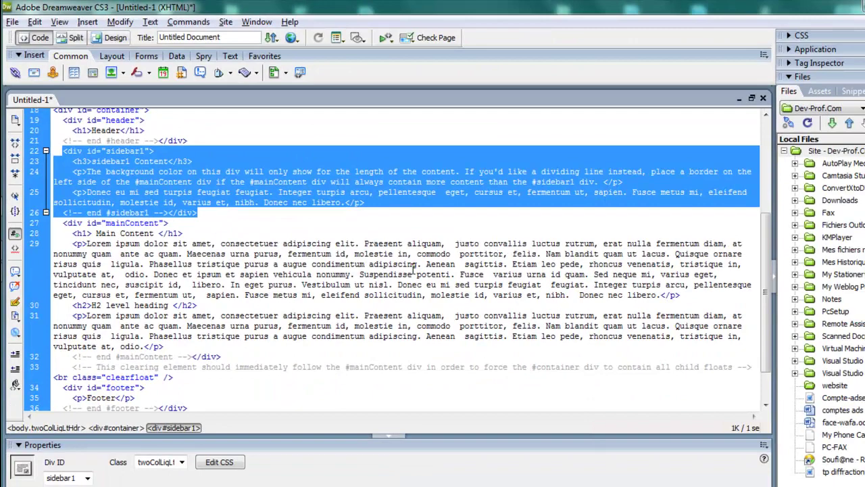
pyautogui.scroll(-2, 413, 269)
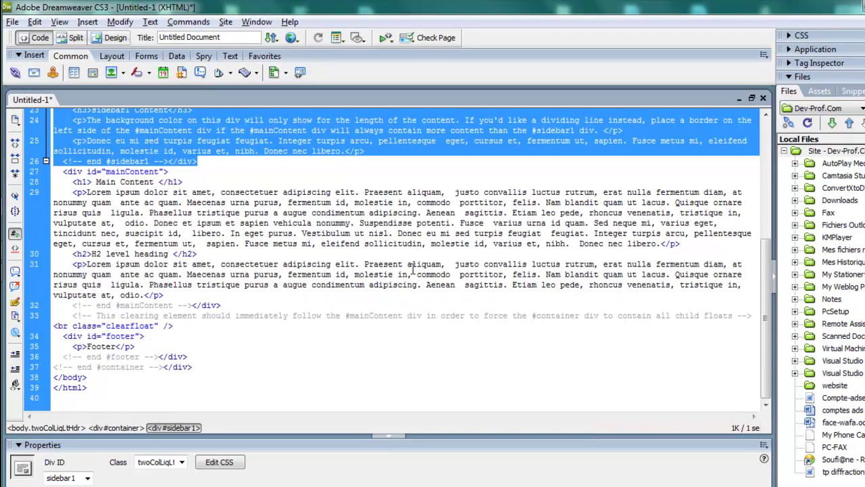
pyautogui.scroll(7, 413, 270)
pyautogui.scroll(-8, 415, 274)
pyautogui.scroll(8, 399, 272)
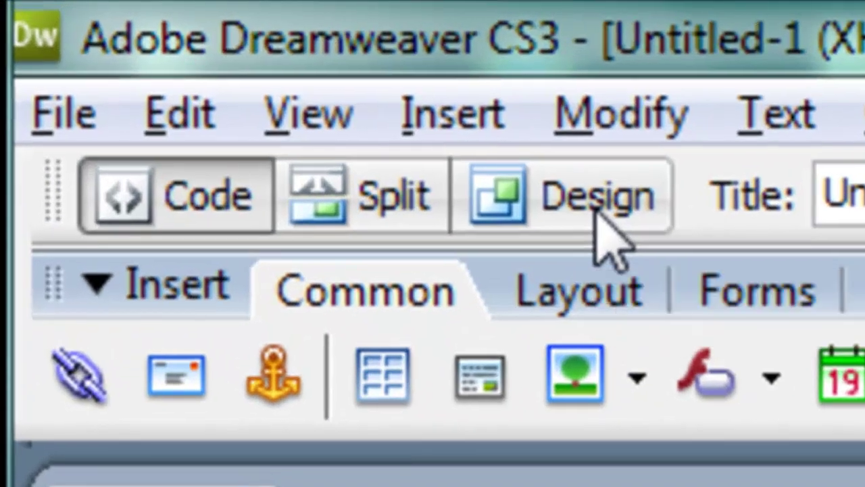
# Compare the page in Design, Code and Split views, checking the title line in the source code
pyautogui.click(188, 66)
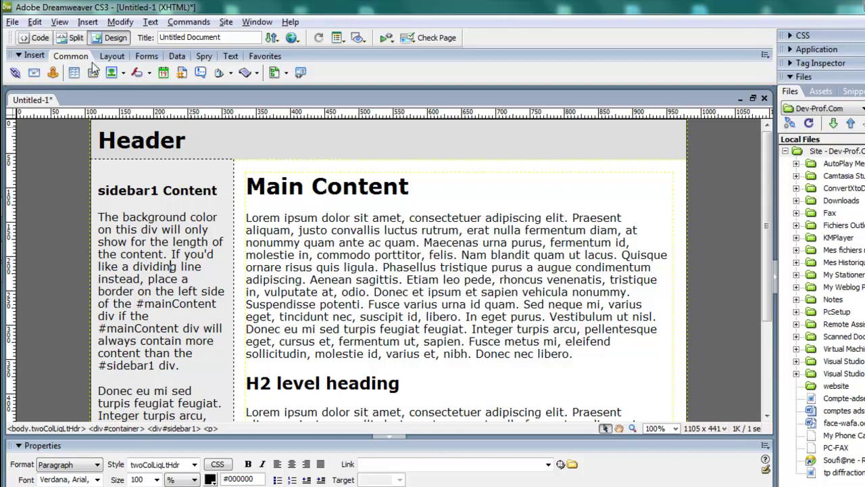
pyautogui.click(39, 39)
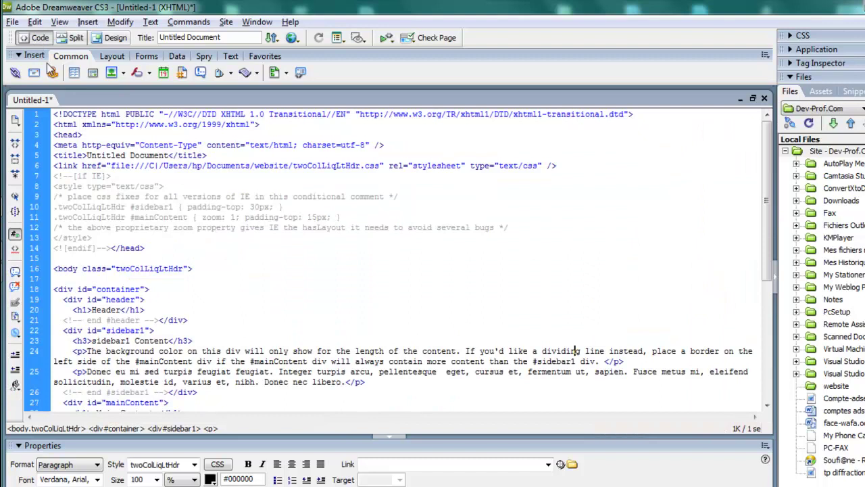
pyautogui.click(135, 206)
pyautogui.click(143, 155)
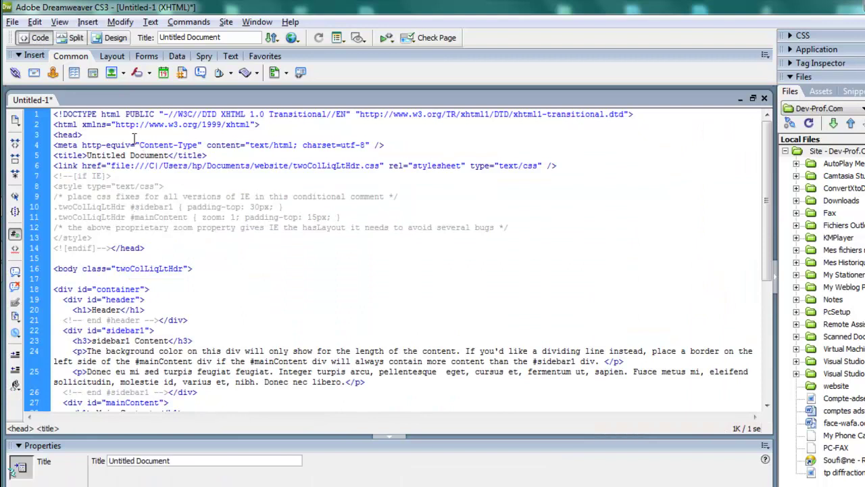
pyautogui.click(106, 41)
pyautogui.click(75, 42)
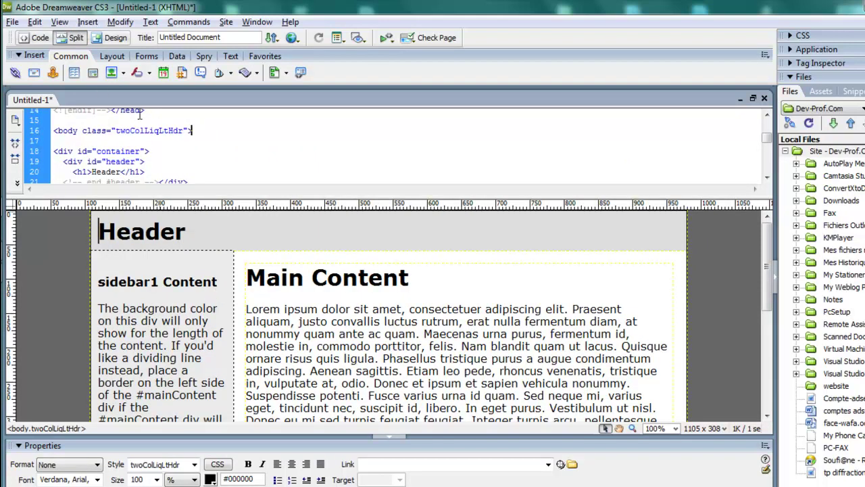
# Return to Design view and review the page's header, sidebar, main content and footer
pyautogui.click(108, 39)
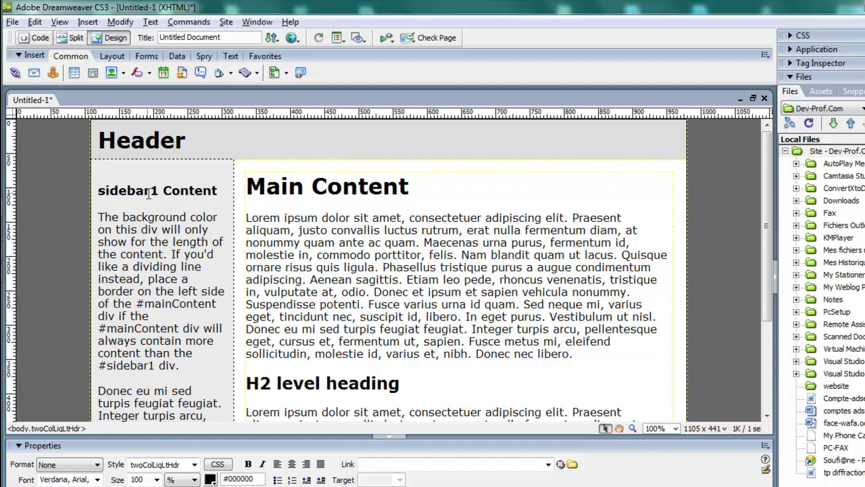
pyautogui.scroll(-3, 402, 220)
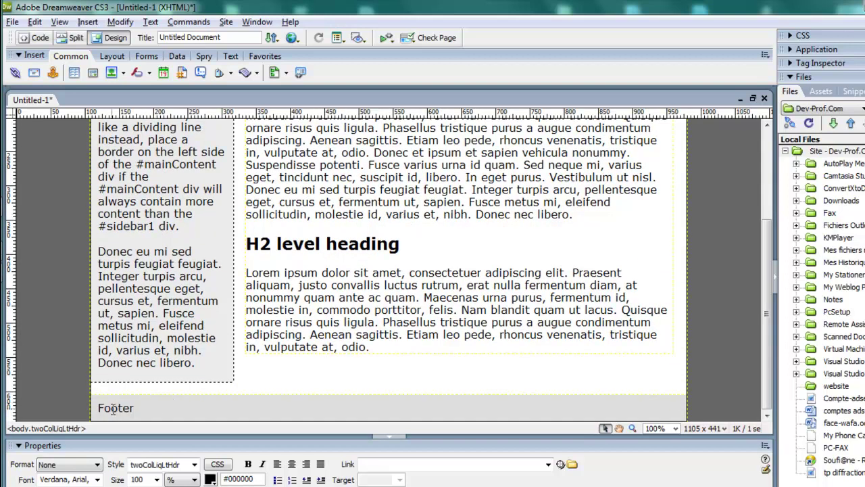
pyautogui.scroll(3, 348, 352)
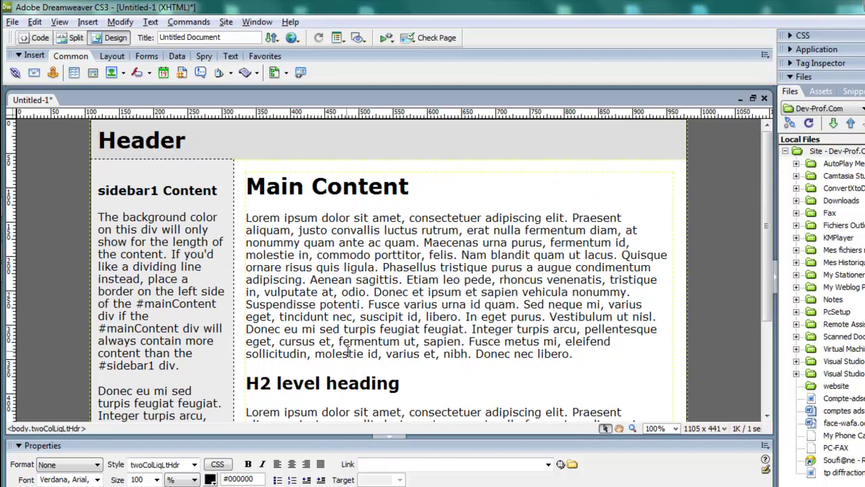
pyautogui.scroll(-3, 348, 352)
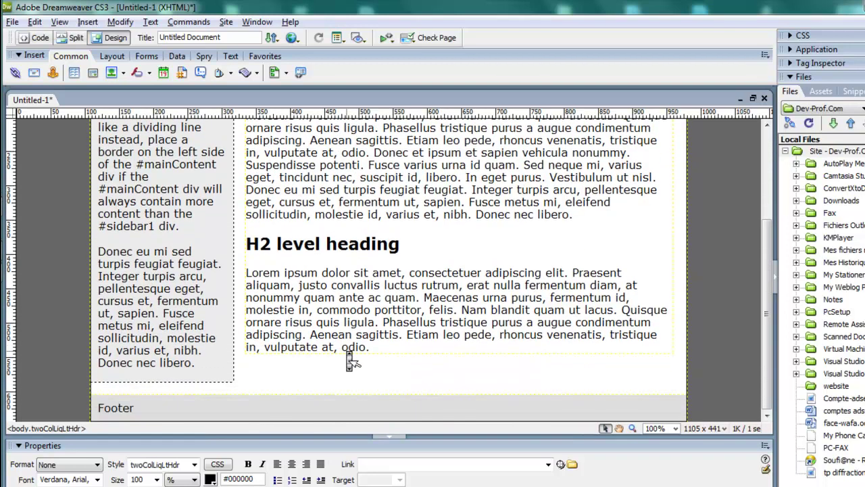
pyautogui.scroll(3, 348, 352)
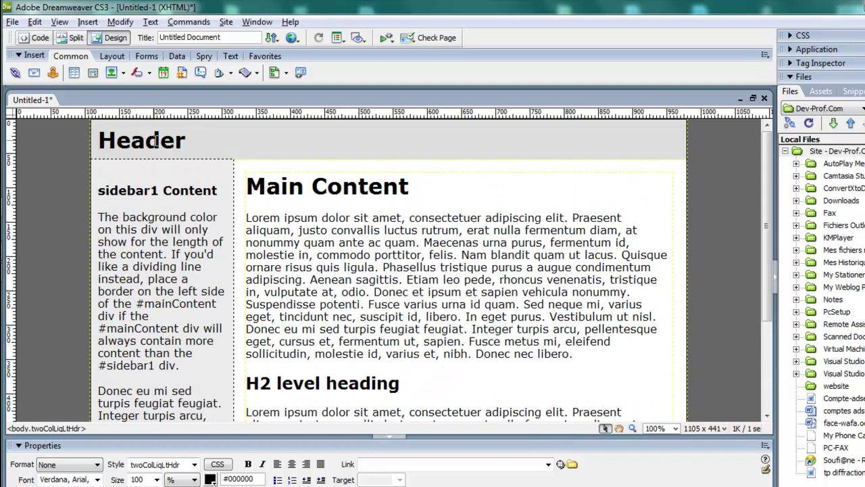
# Replace the "Header" heading of the page with text starting with ">"
pyautogui.moveTo(186, 140); pyautogui.dragTo(105, 147)
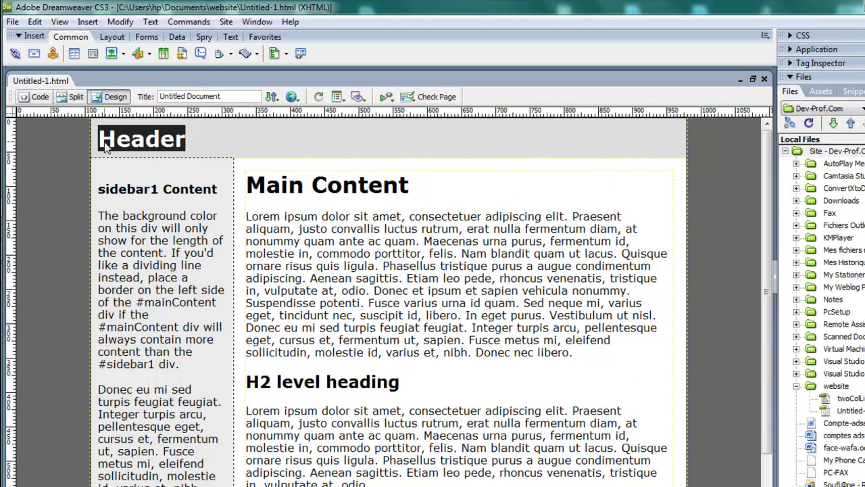
pyautogui.write('>')
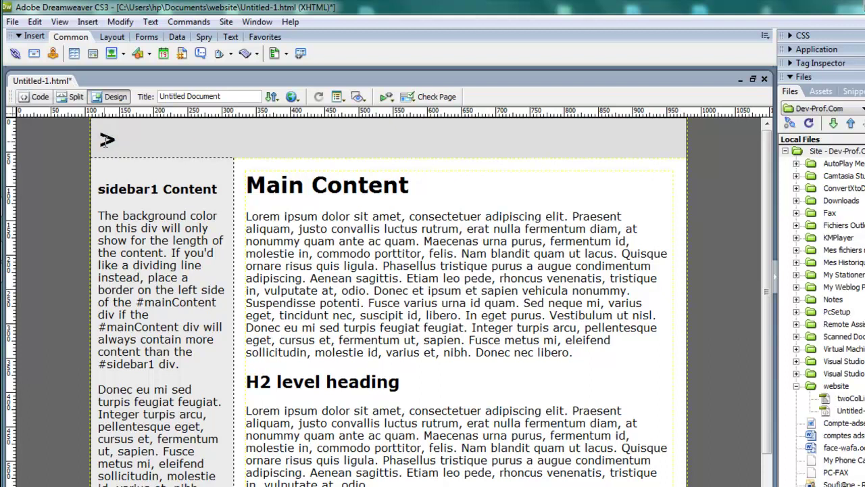